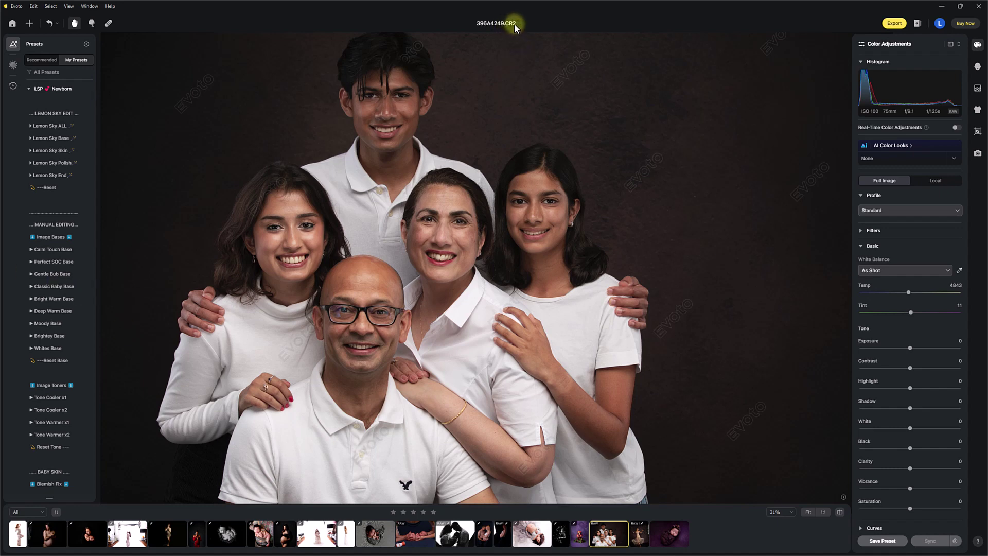
- Apply the LSP Newborn Lemon Sky Base preset at 100 and compare it with the original
drag(451, 223, 457, 225)
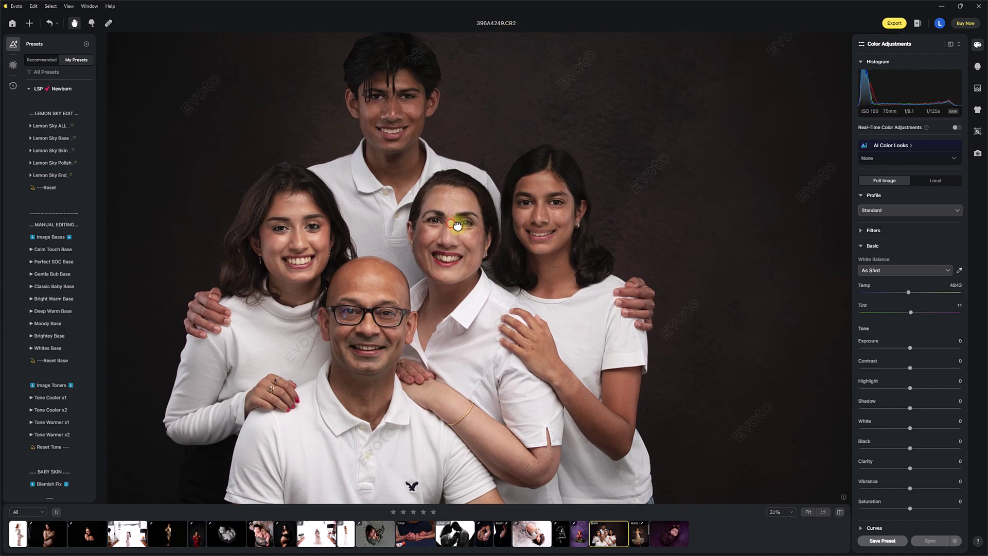
scroll(573, 220, up, 1)
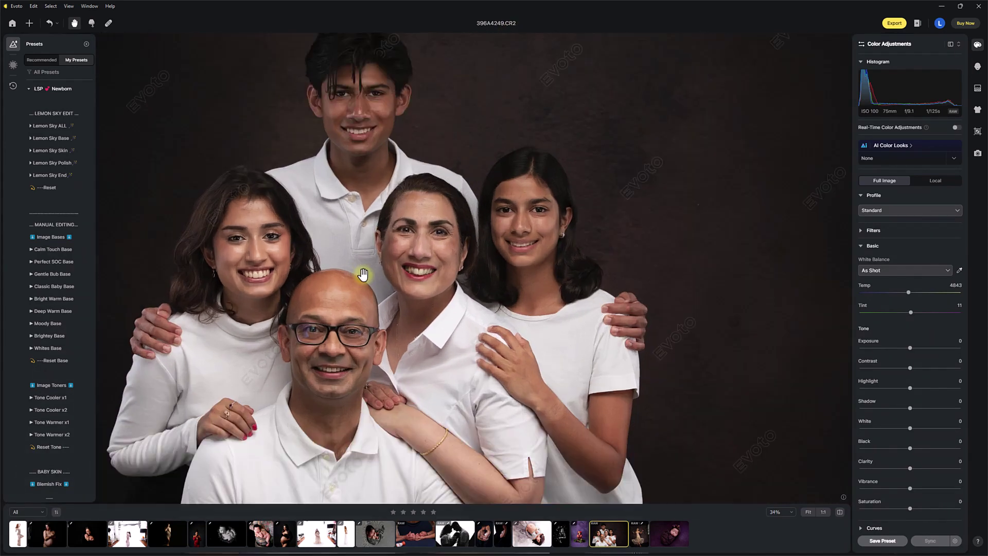
scroll(364, 275, up, 3)
drag(439, 177, 468, 327)
scroll(417, 357, down, 2)
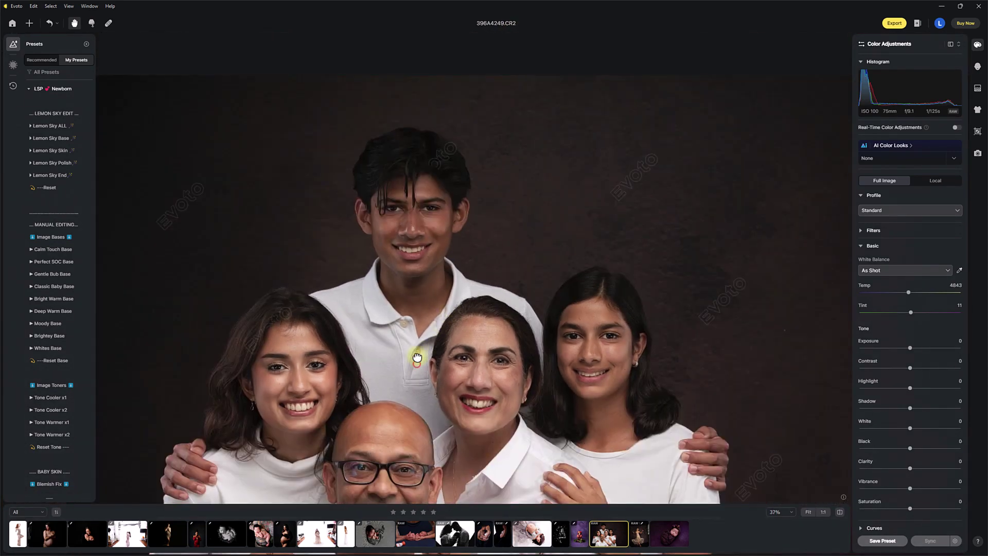
drag(417, 357, 391, 269)
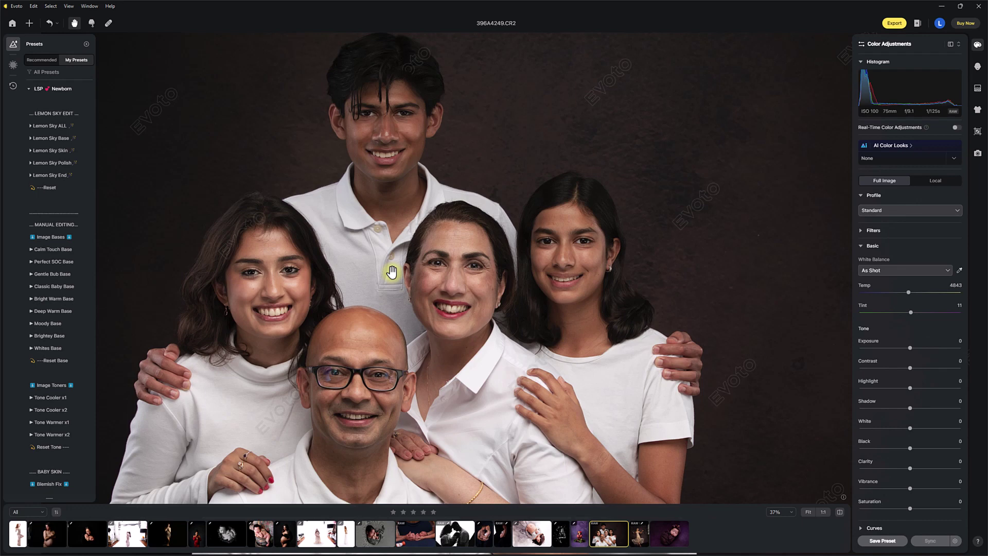
scroll(59, 98, up, 1)
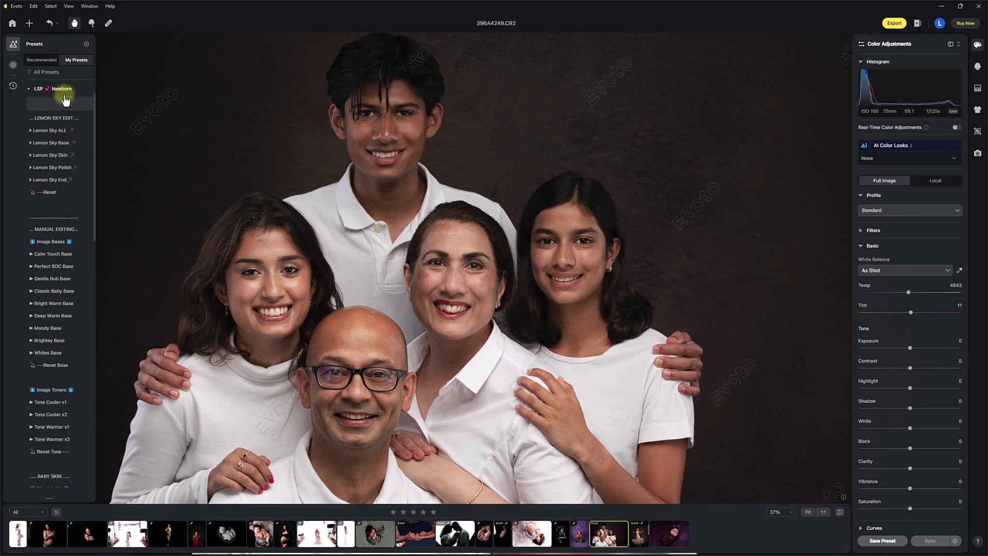
scroll(94, 106, down, 4)
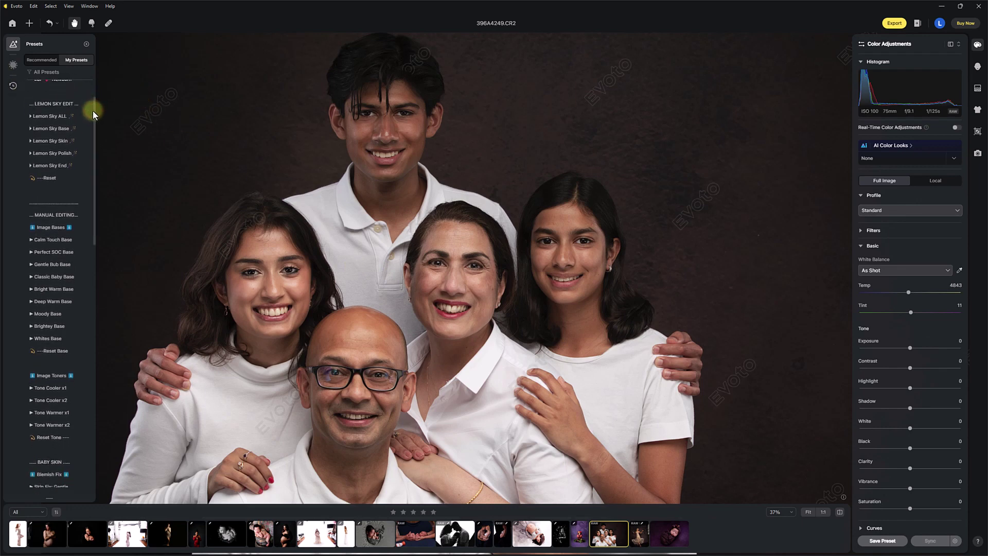
scroll(94, 111, down, 4)
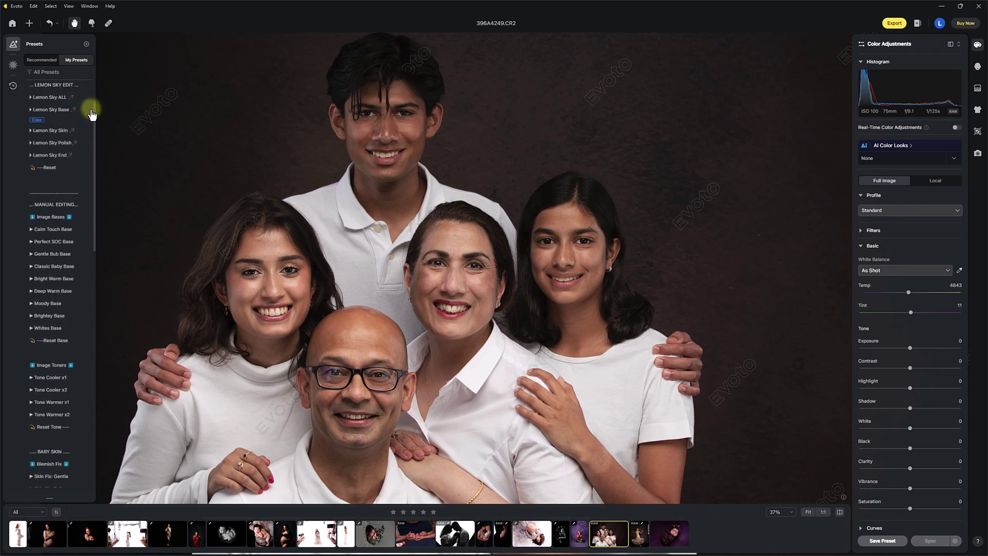
scroll(93, 111, up, 6)
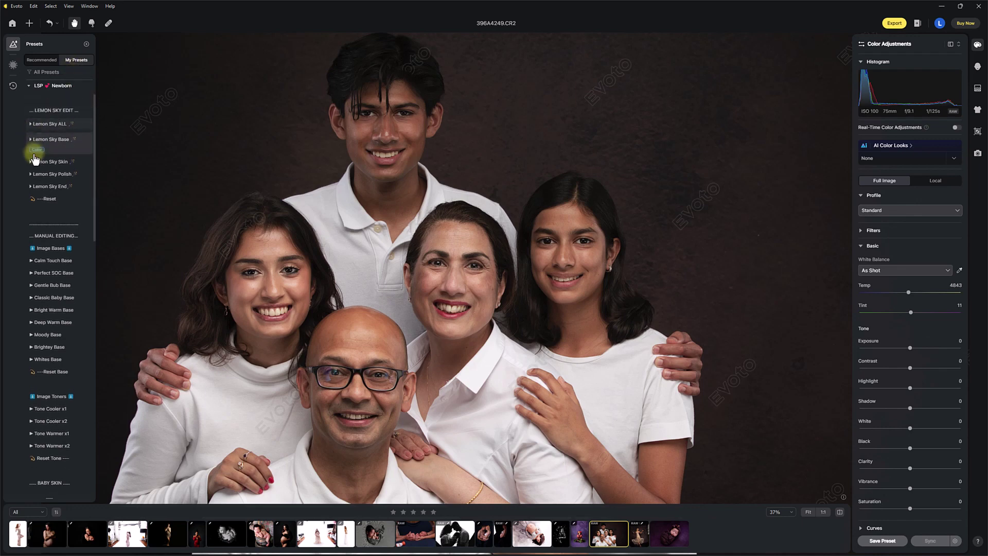
click(70, 136)
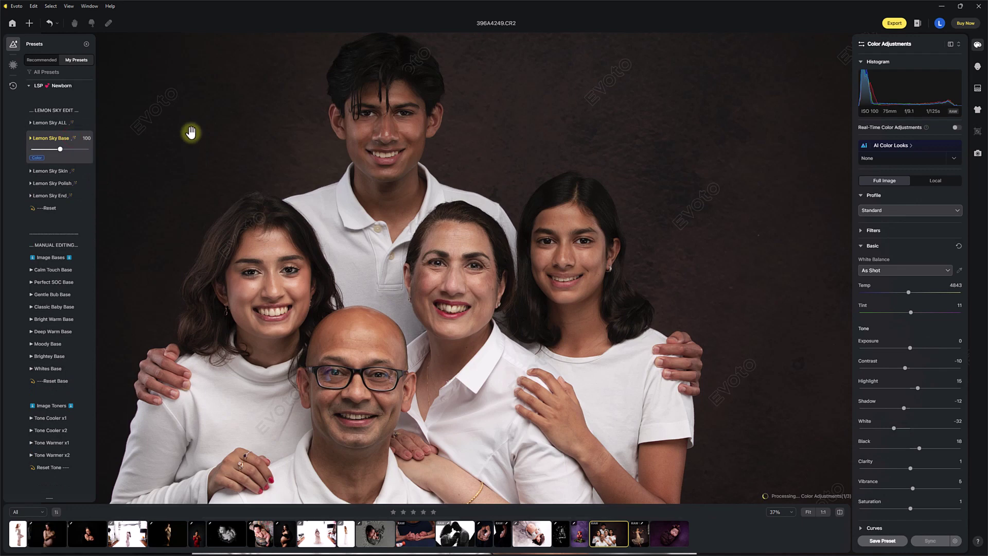
click(840, 512)
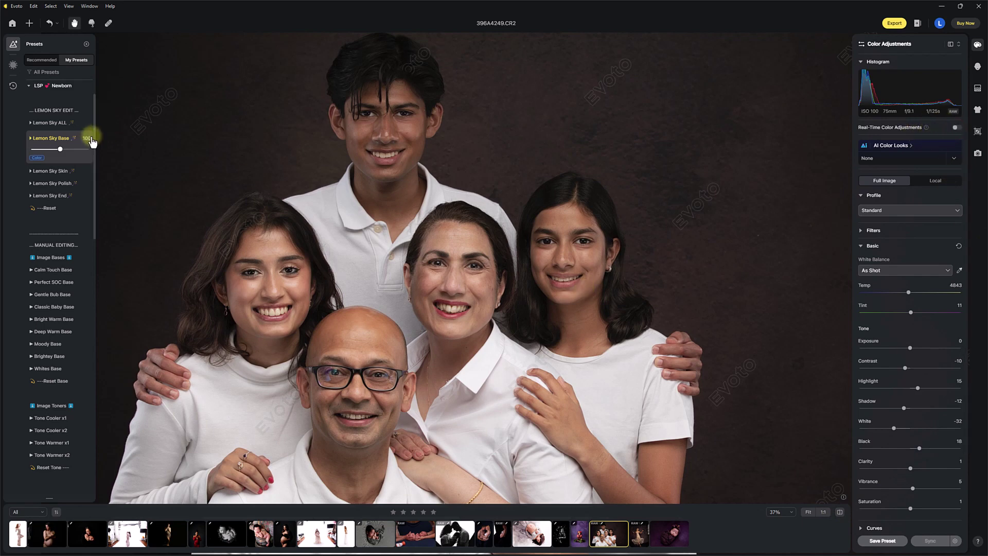
drag(94, 140, 97, 268)
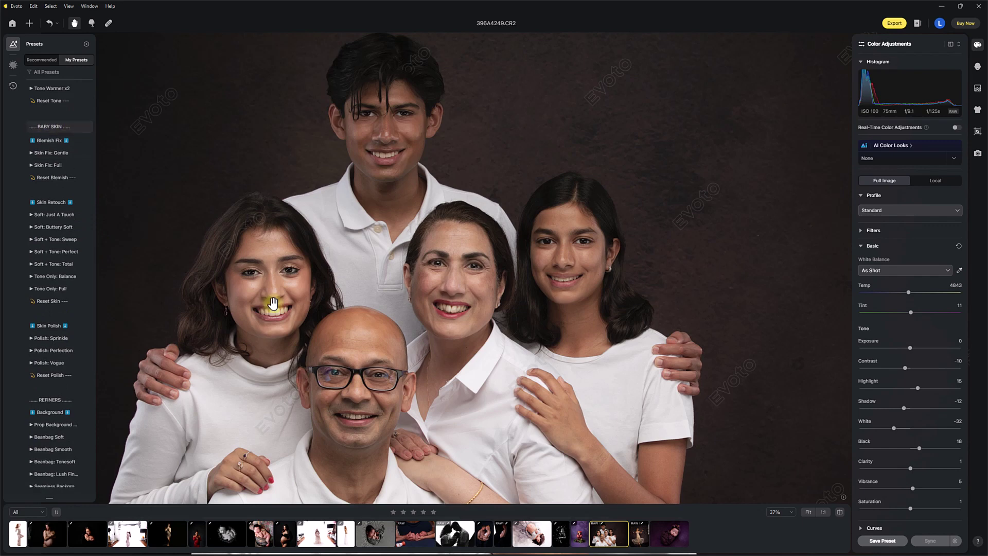
- Apply the BABY SKIN preset Skin Fix: Gentle on top of Lemon Sky Base
scroll(272, 286, down, 2)
mouse_move(39, 138)
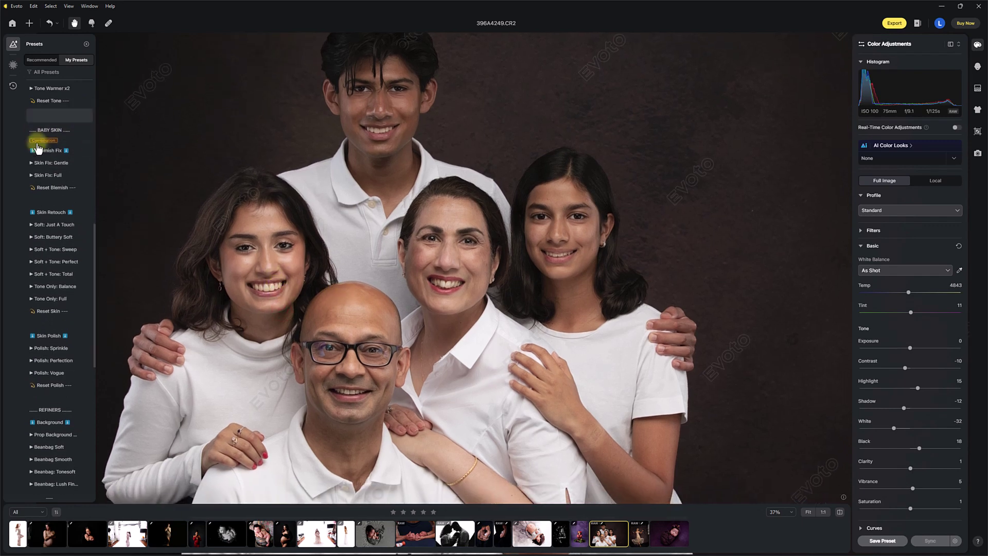
mouse_move(71, 168)
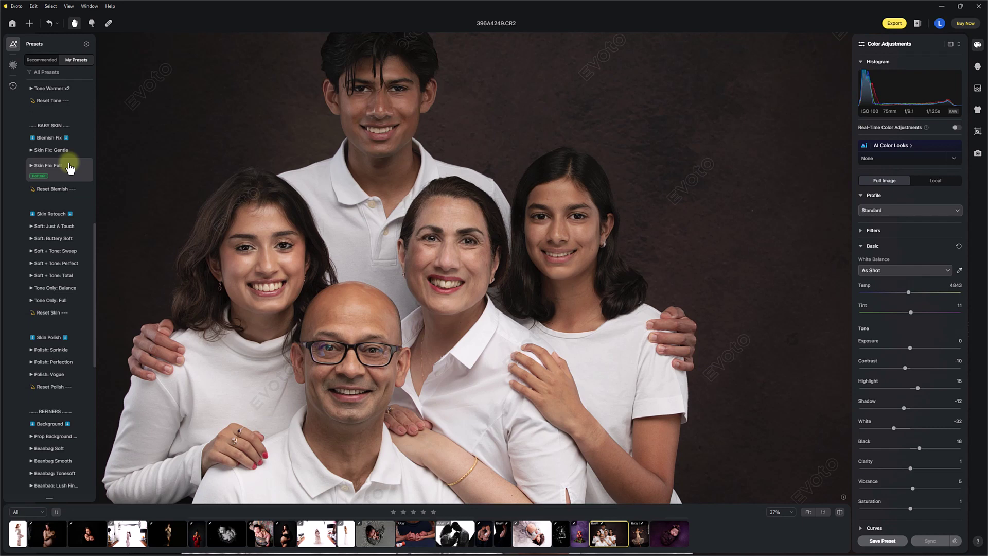
click(61, 151)
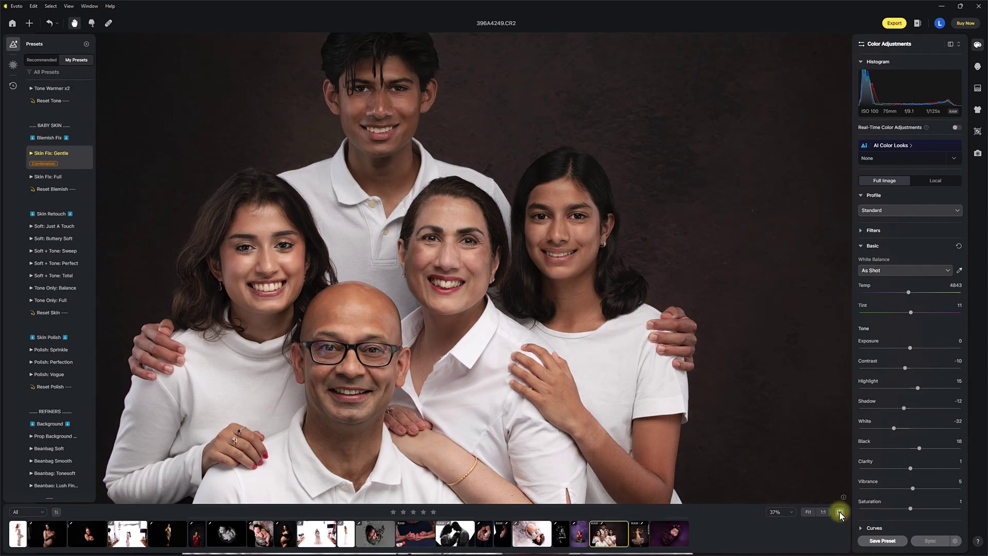
- Zoom in on the man's face and set Skin Retouching to Male
scroll(320, 331, up, 4)
drag(518, 278, 416, 354)
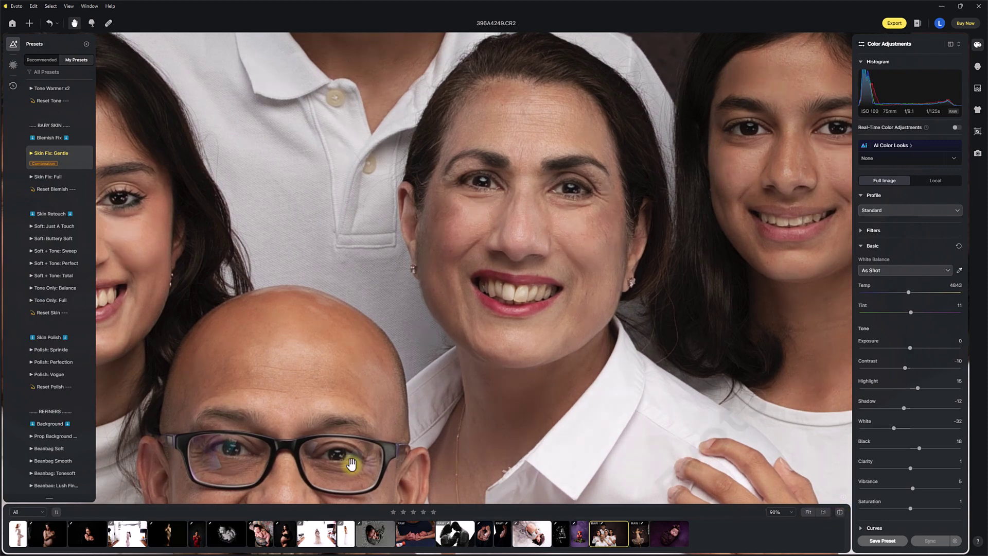
drag(352, 465, 463, 209)
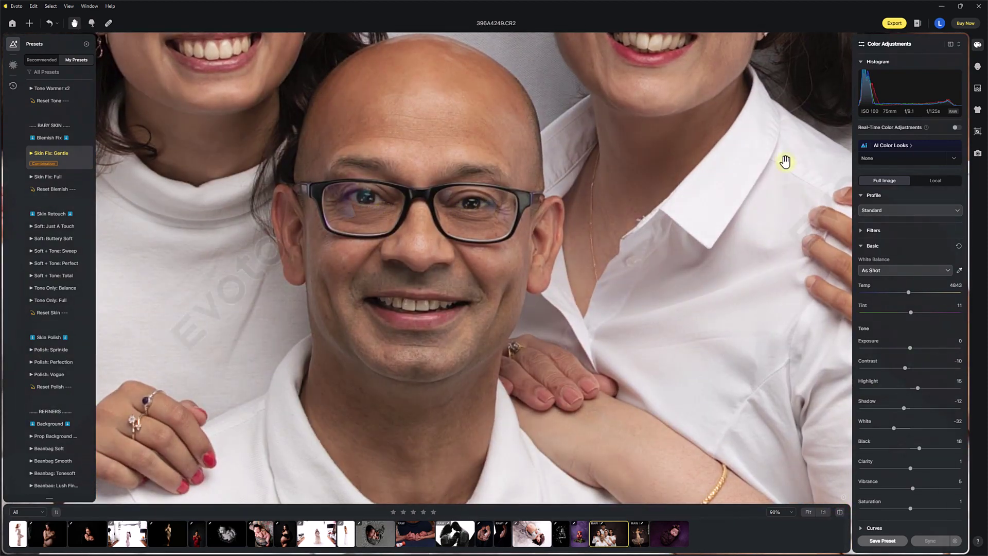
click(978, 67)
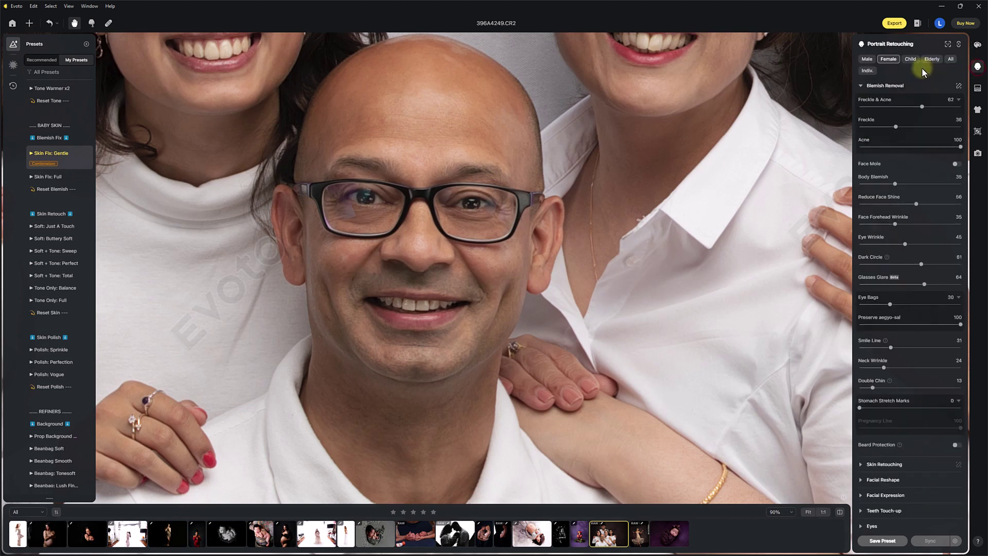
click(860, 85)
click(861, 101)
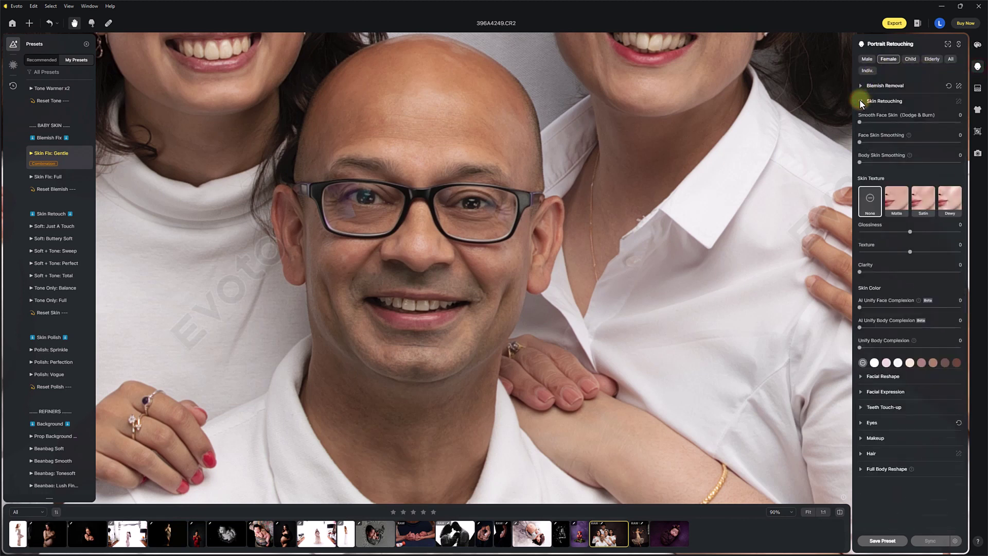
click(867, 58)
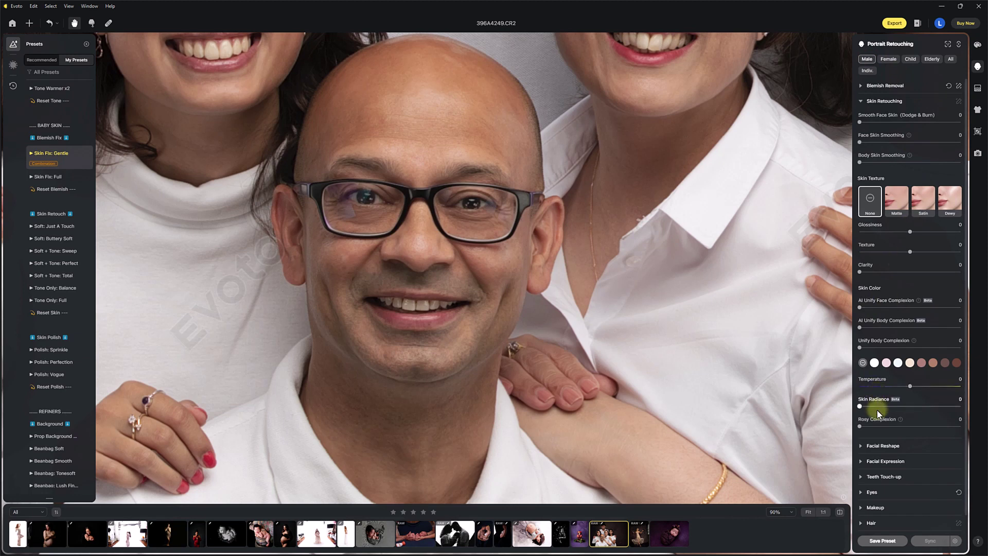
- Raise Glasses Glare removal under Eyes from 47 to 100, then return to Color Adjustments
click(860, 101)
click(861, 163)
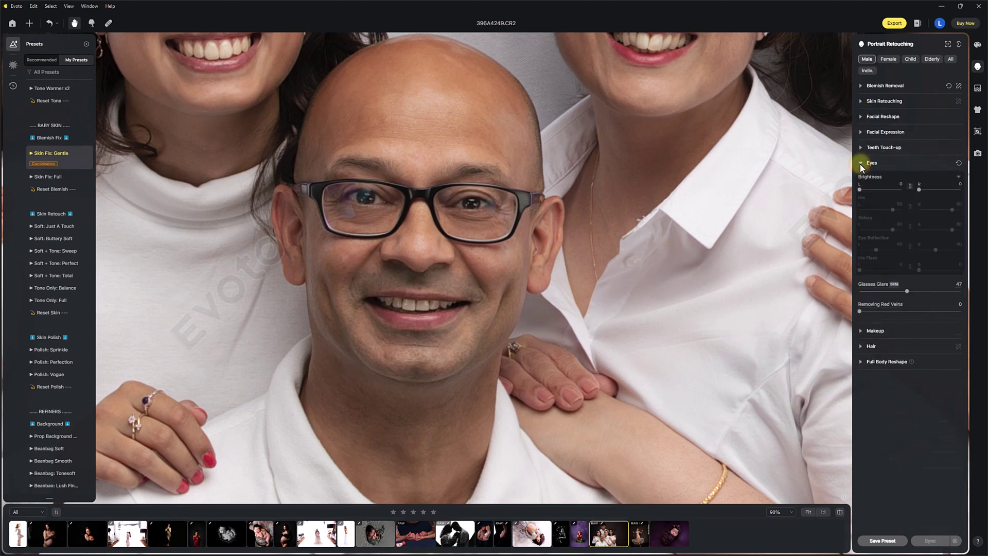
drag(907, 289, 966, 289)
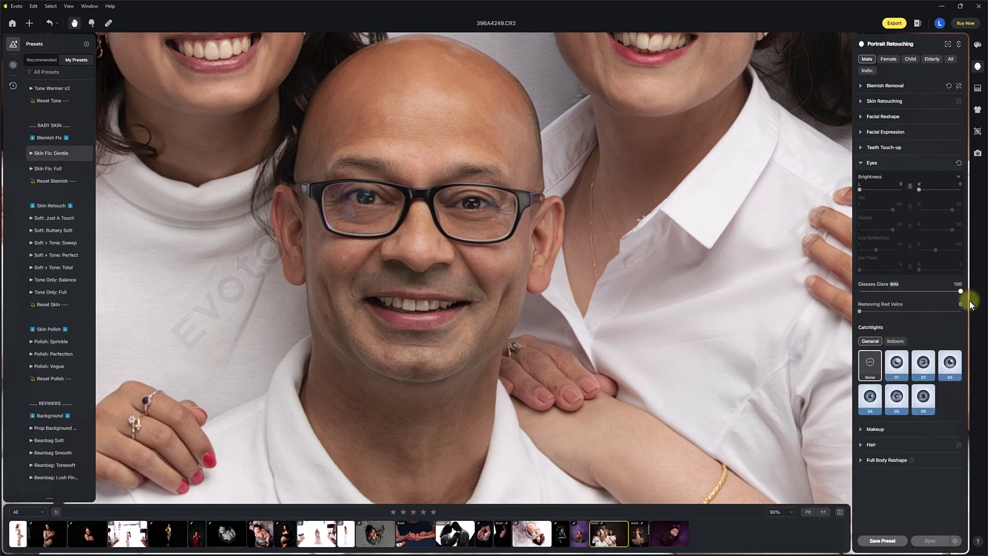
click(978, 66)
click(978, 46)
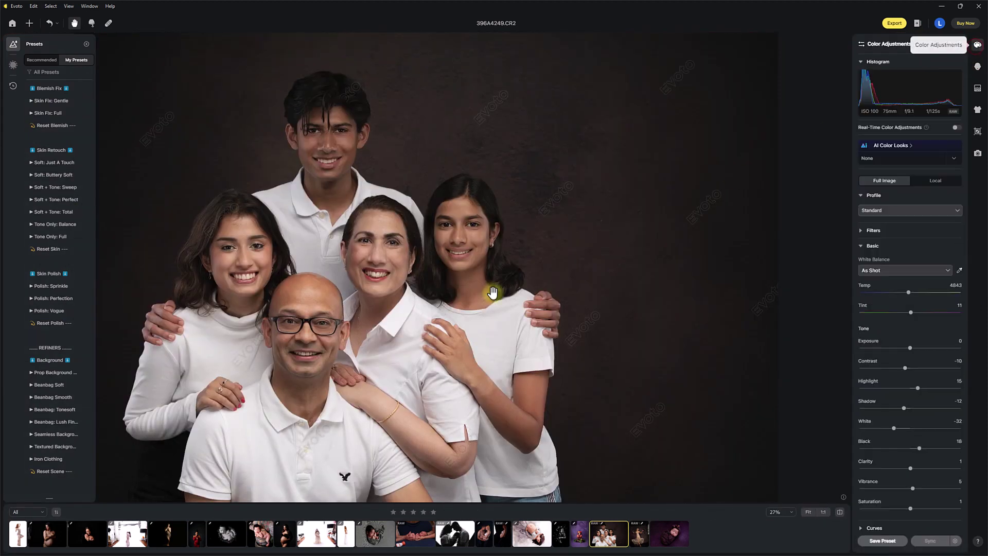
- Apply the Skin Polish preset Polish: Sprinkle after checking the faces
drag(309, 319, 337, 308)
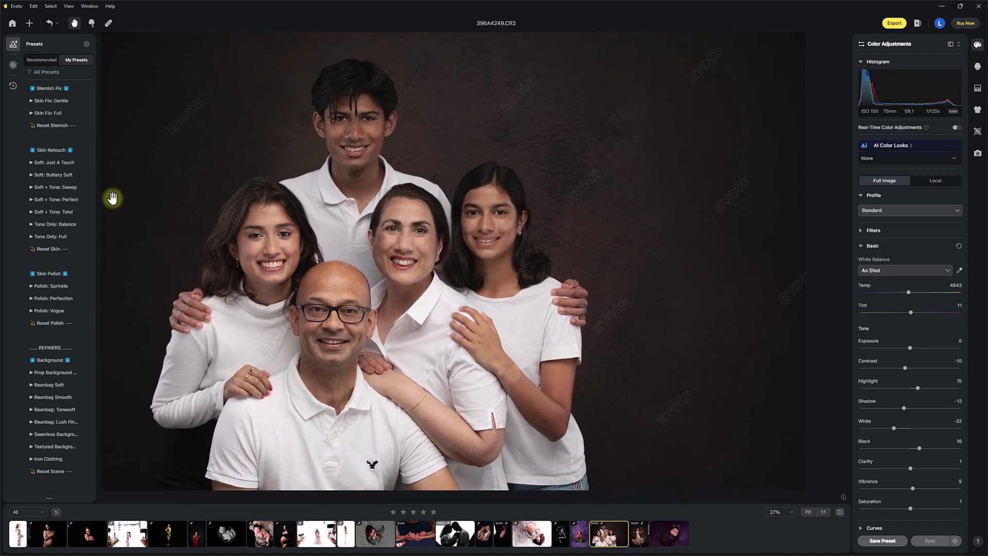
scroll(94, 249, down, 2)
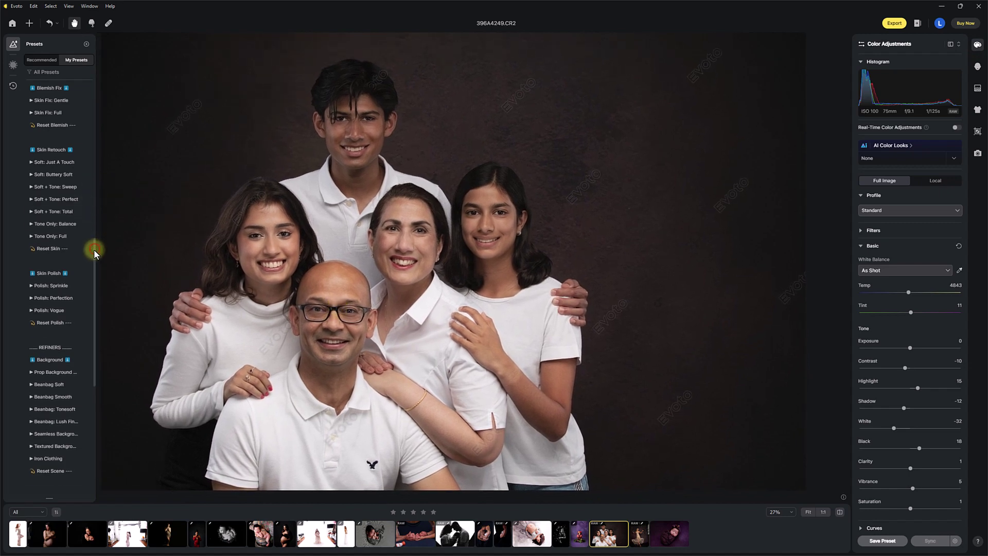
scroll(94, 263, down, 3)
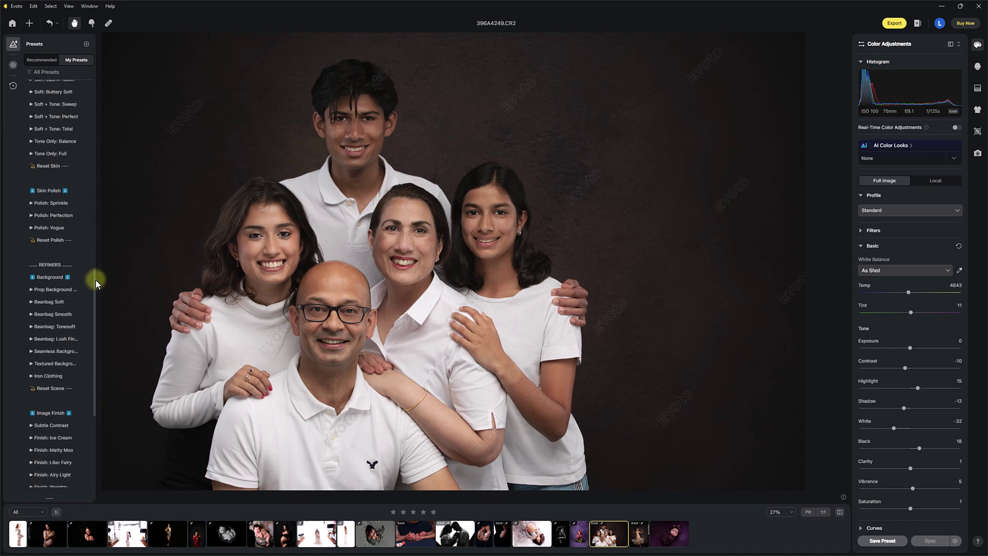
scroll(331, 309, up, 2)
drag(387, 240, 384, 287)
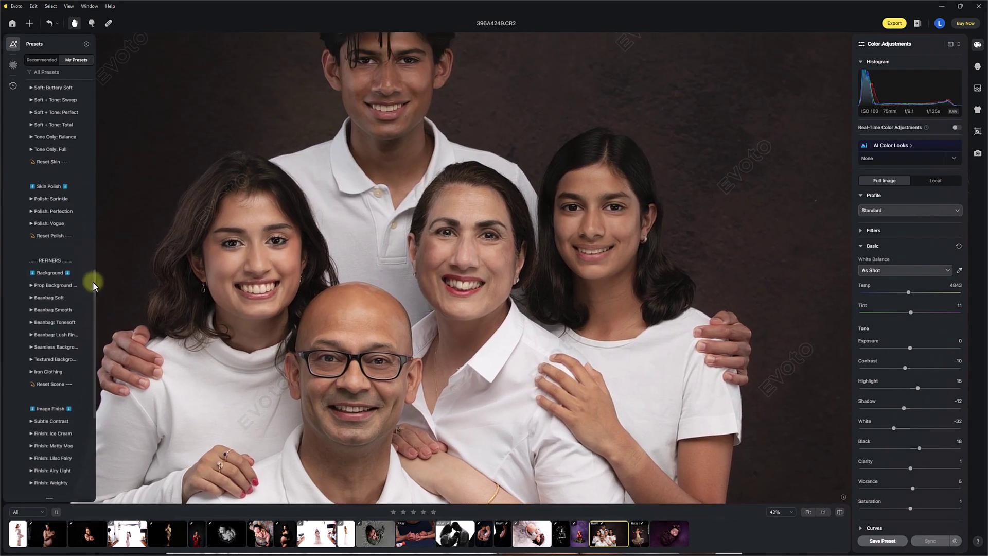
scroll(93, 282, down, 3)
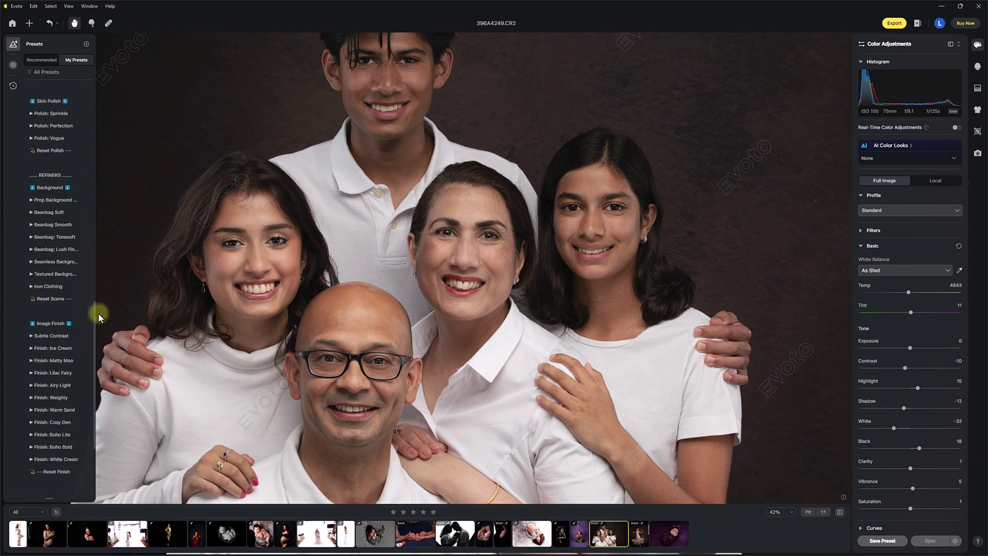
scroll(97, 293, up, 3)
click(55, 193)
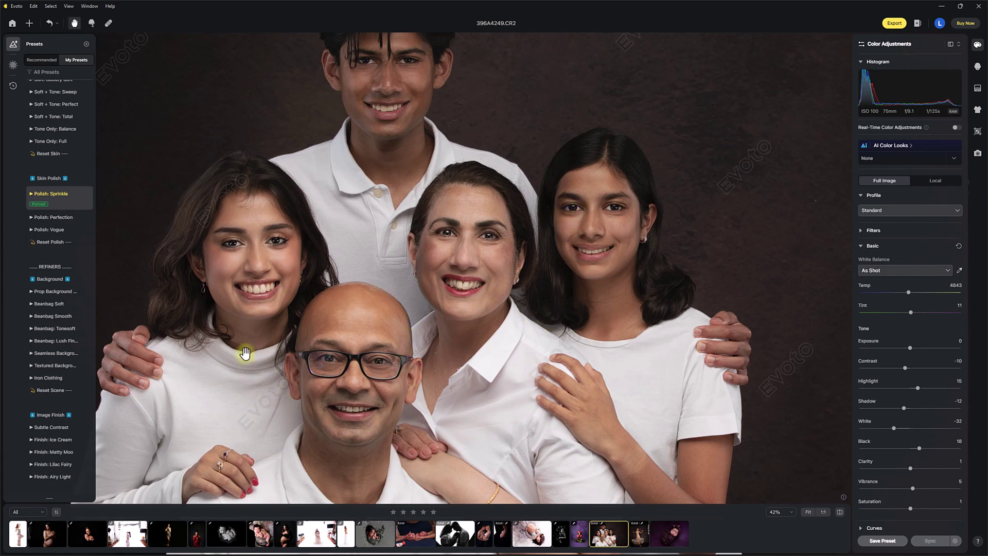
scroll(93, 278, down, 1)
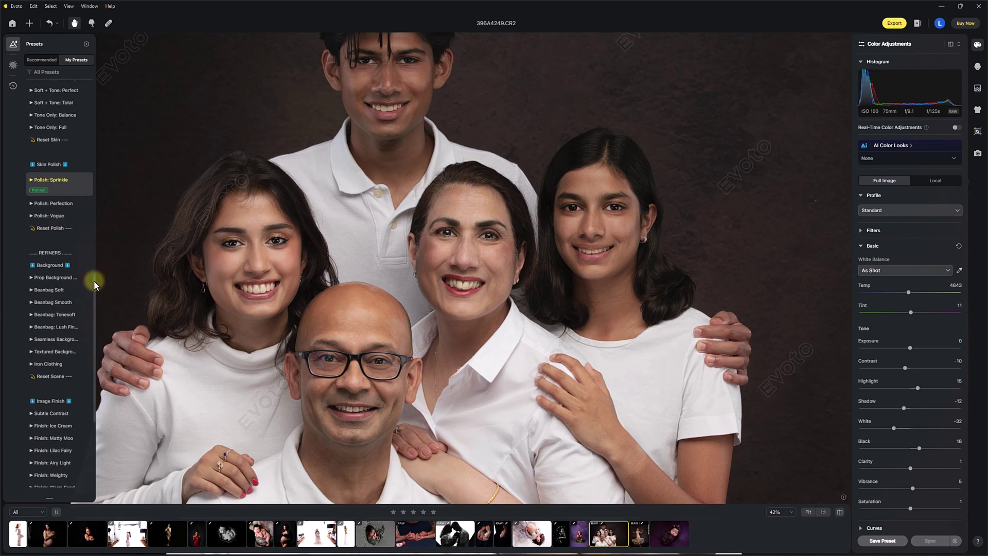
drag(94, 280, 90, 354)
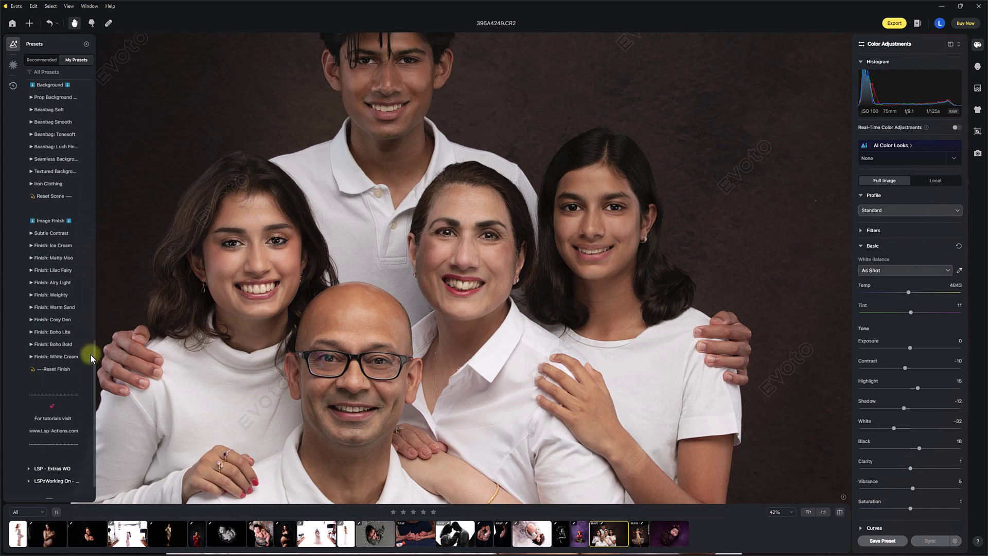
- Apply the Finish: Matty Moo preset and lower its strength from 100 to about 36
click(53, 258)
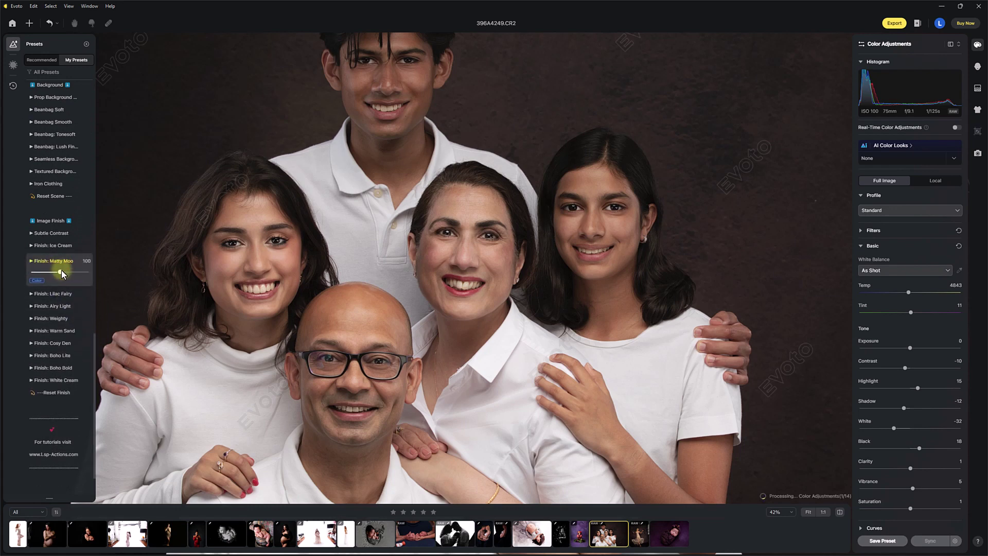
drag(60, 272, 42, 272)
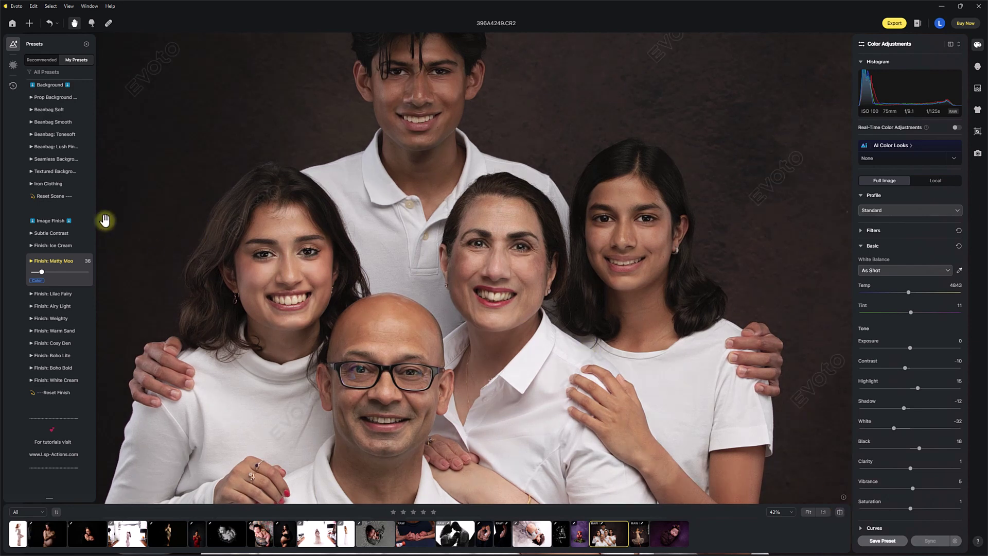
scroll(82, 229, down, 10)
scroll(82, 234, up, 6)
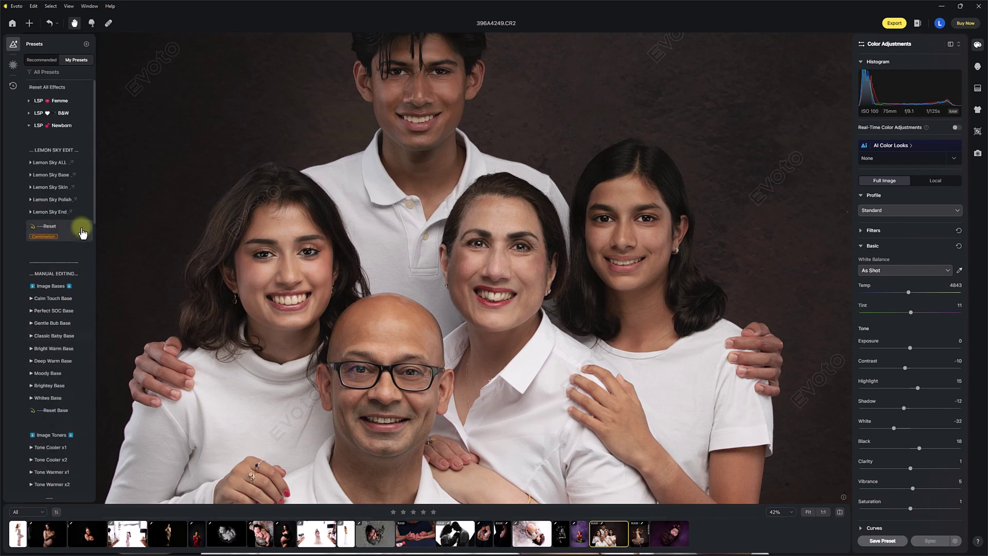
drag(93, 128, 92, 141)
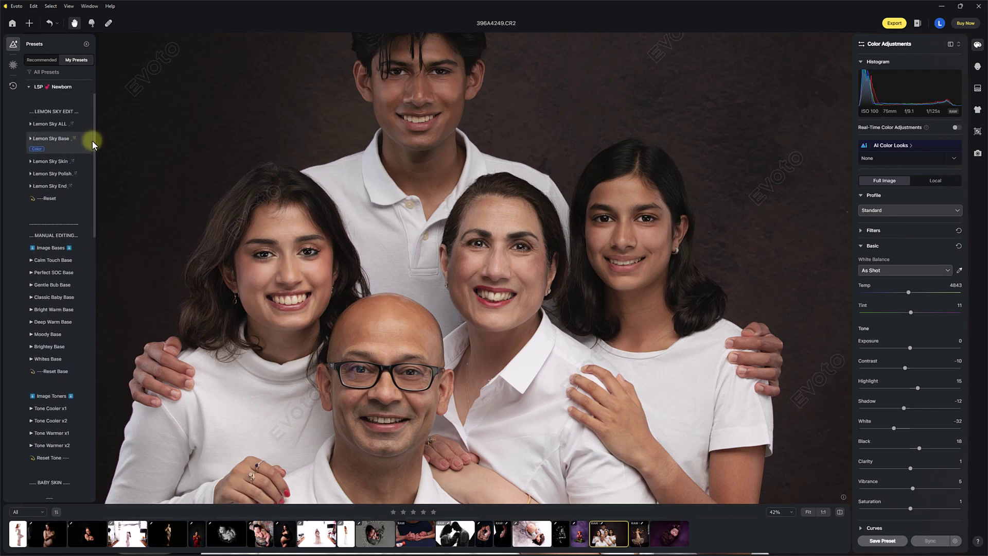